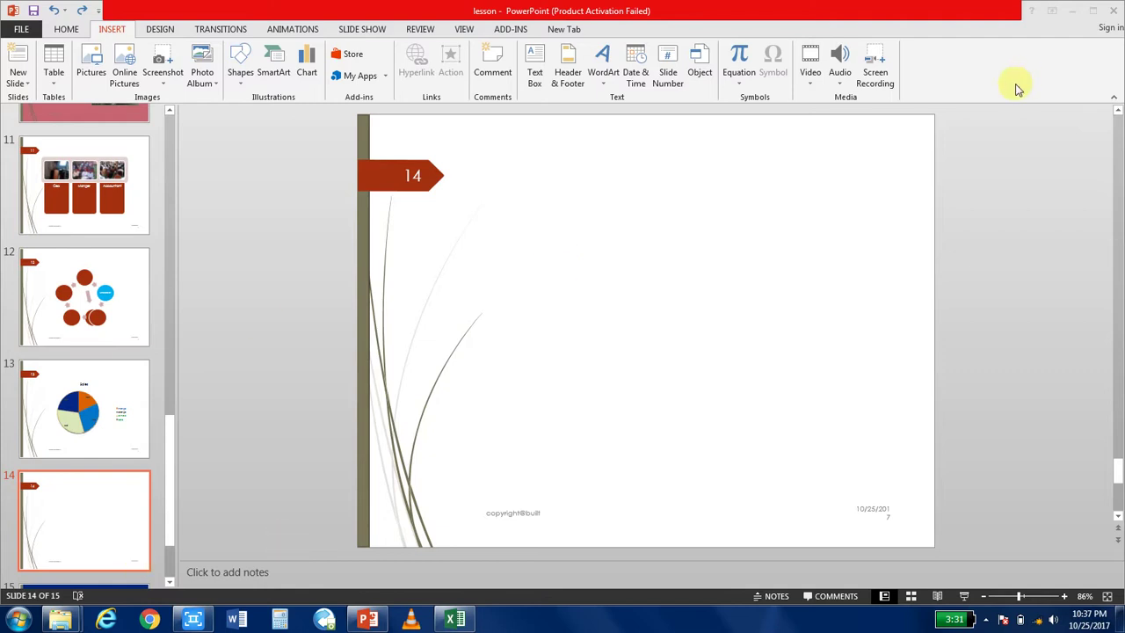
Minimize the lesson presentation, left on empty slide 14, to reveal the desktop
left_click(847, 245)
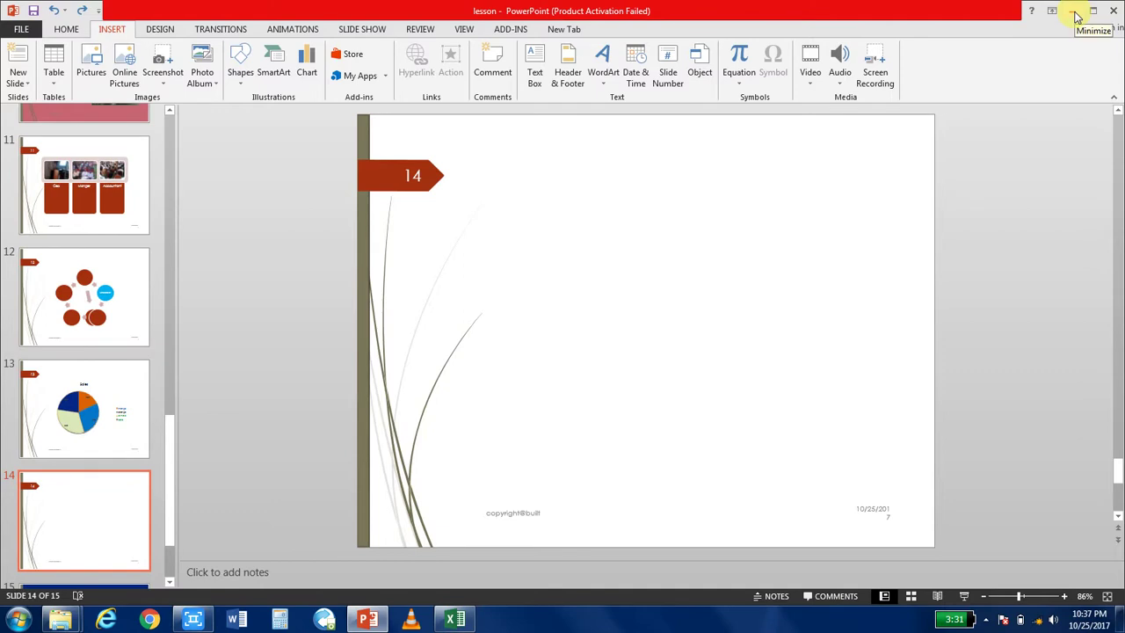
left_click(1075, 13)
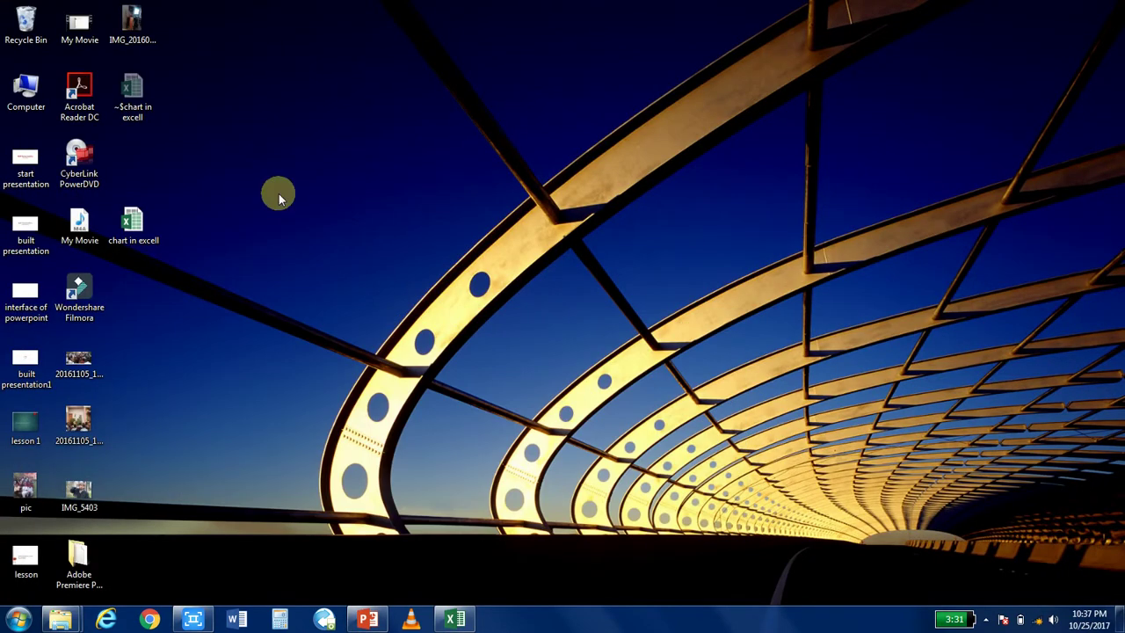
Open the 'chart in excell' workbook, copy its fruit column chart, and switch back to PowerPoint
double_click(147, 228)
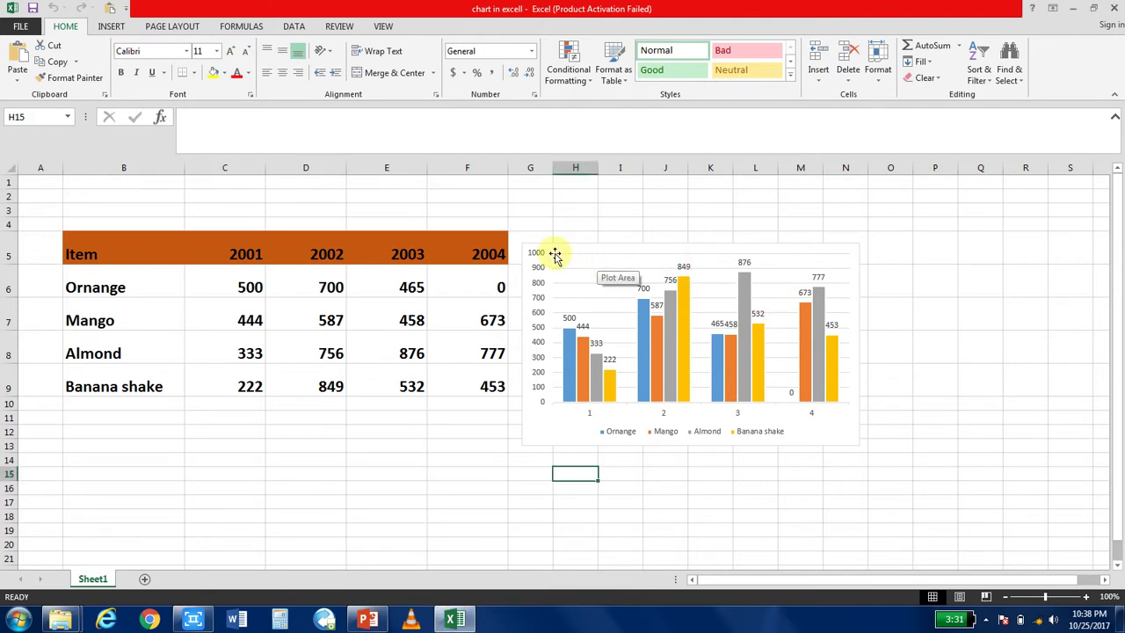
left_click(526, 247)
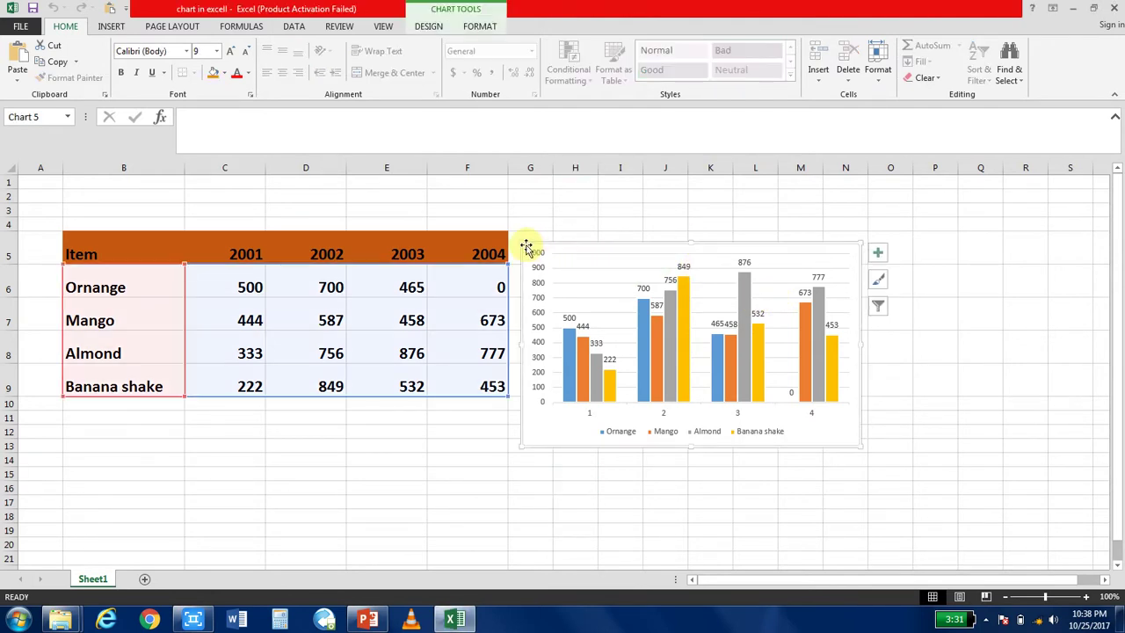
right_click(527, 249)
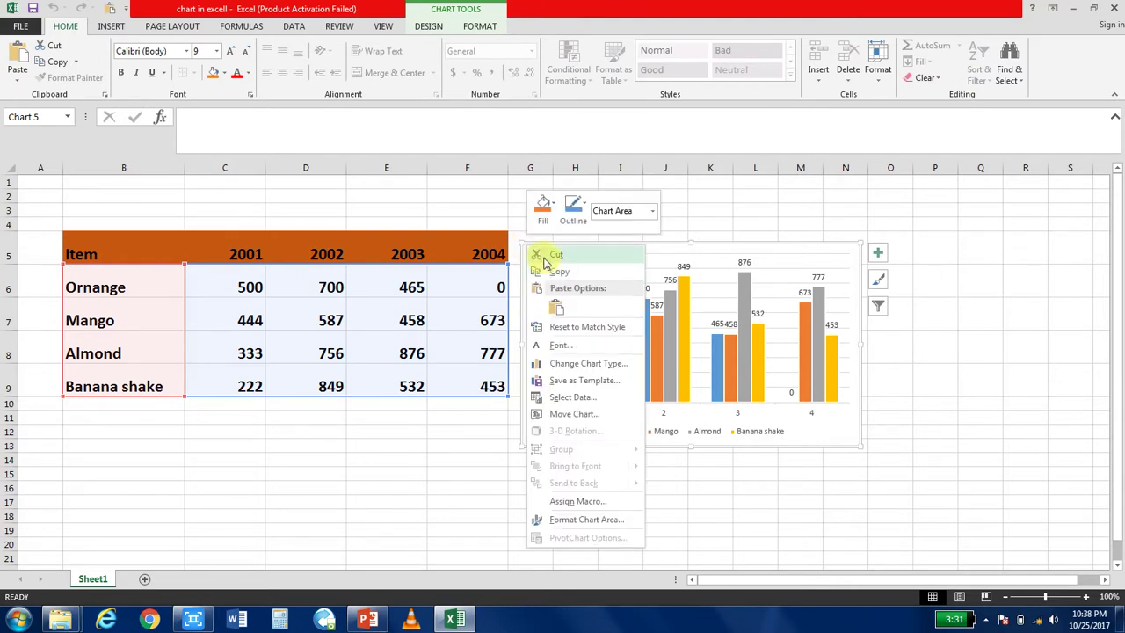
key("Escape")
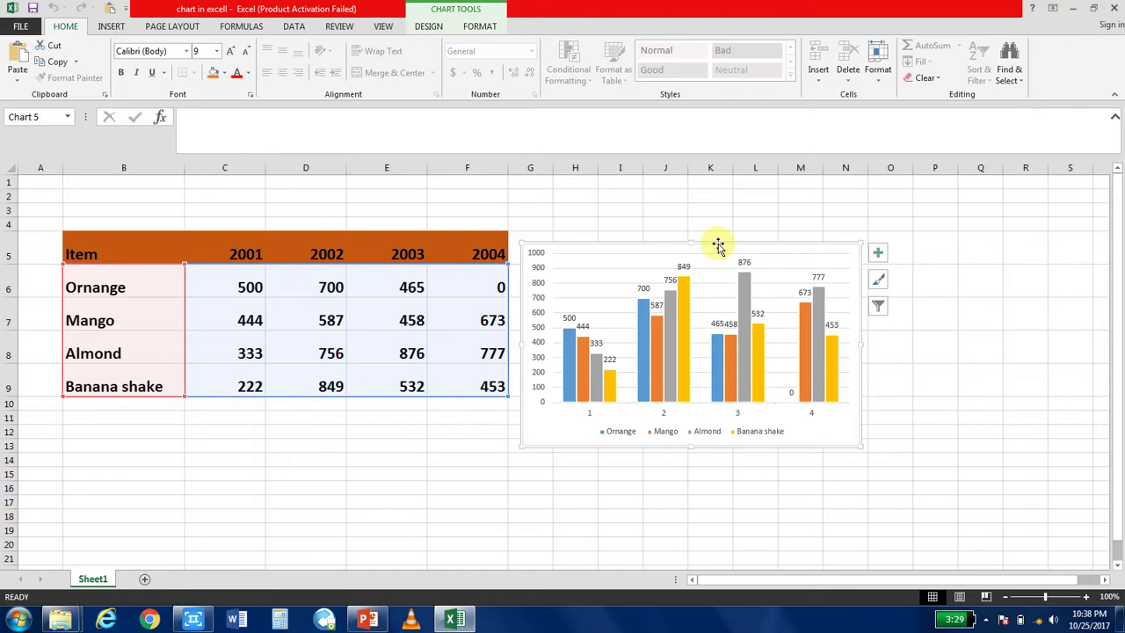
right_click(718, 245)
left_click(697, 248)
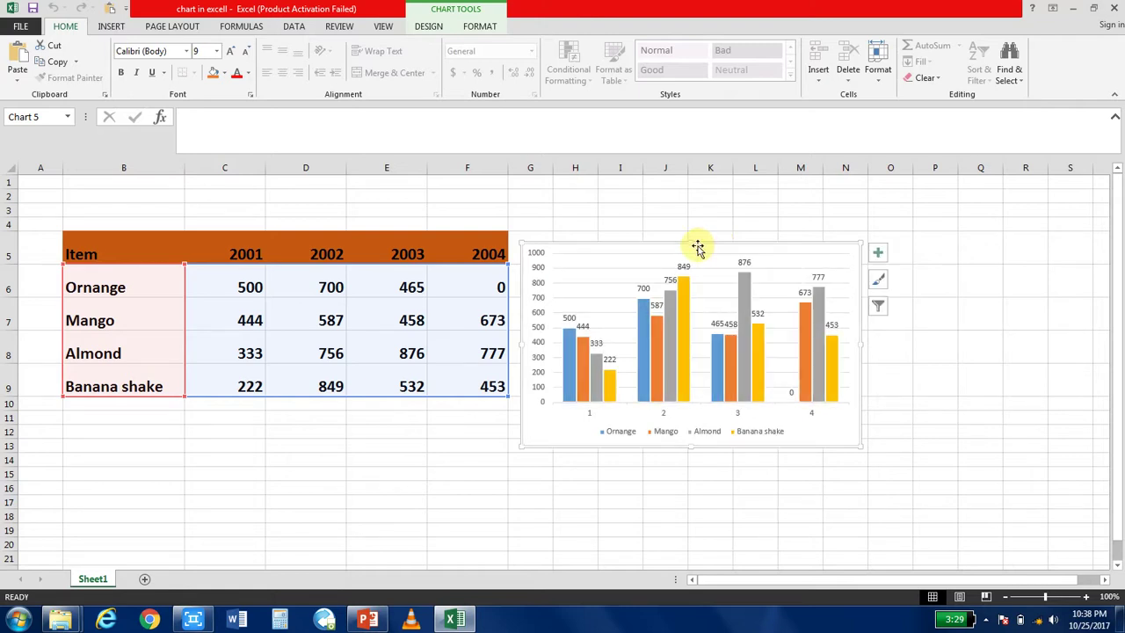
right_click(699, 252)
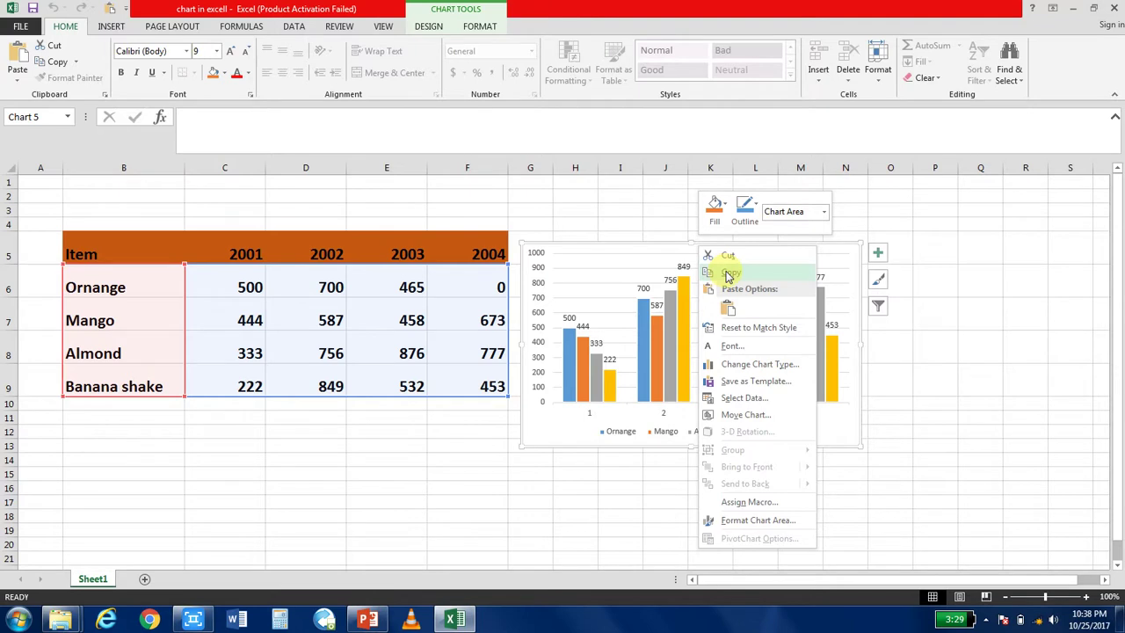
left_click(728, 274)
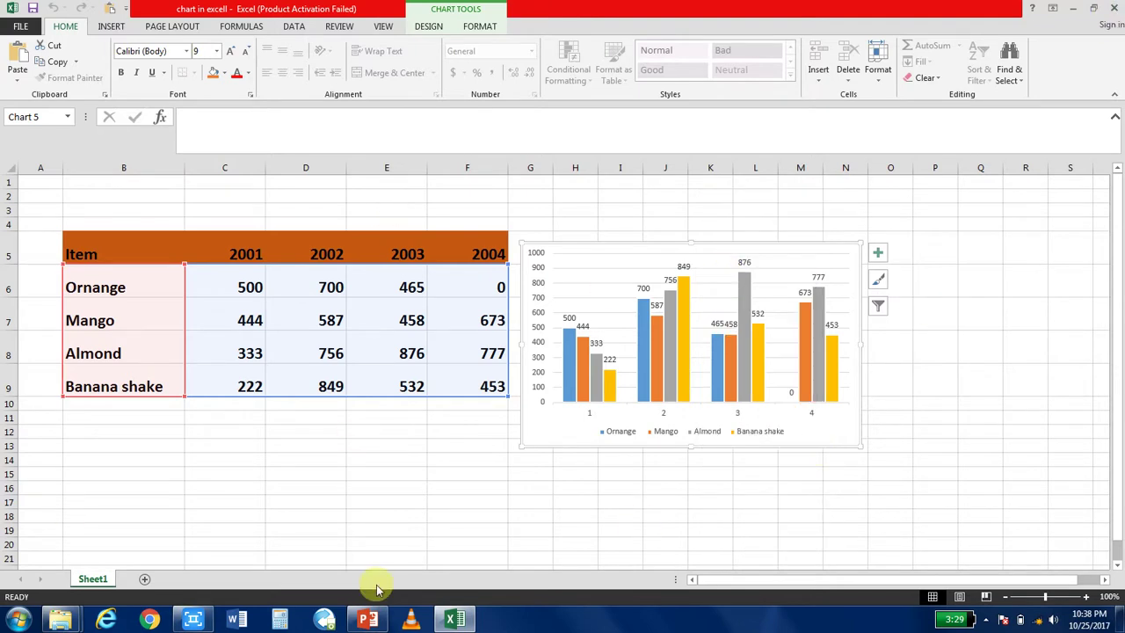
left_click(367, 620)
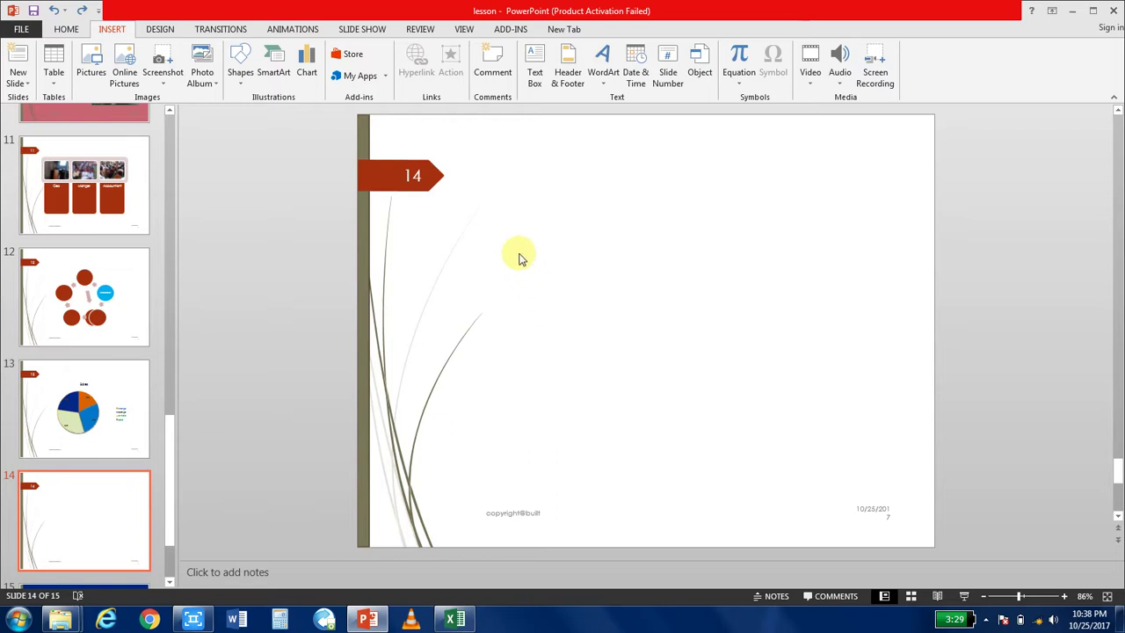
Paste the chart onto slide 14 using Destination Theme & Embed Workbook, then move it upper right
right_click(519, 259)
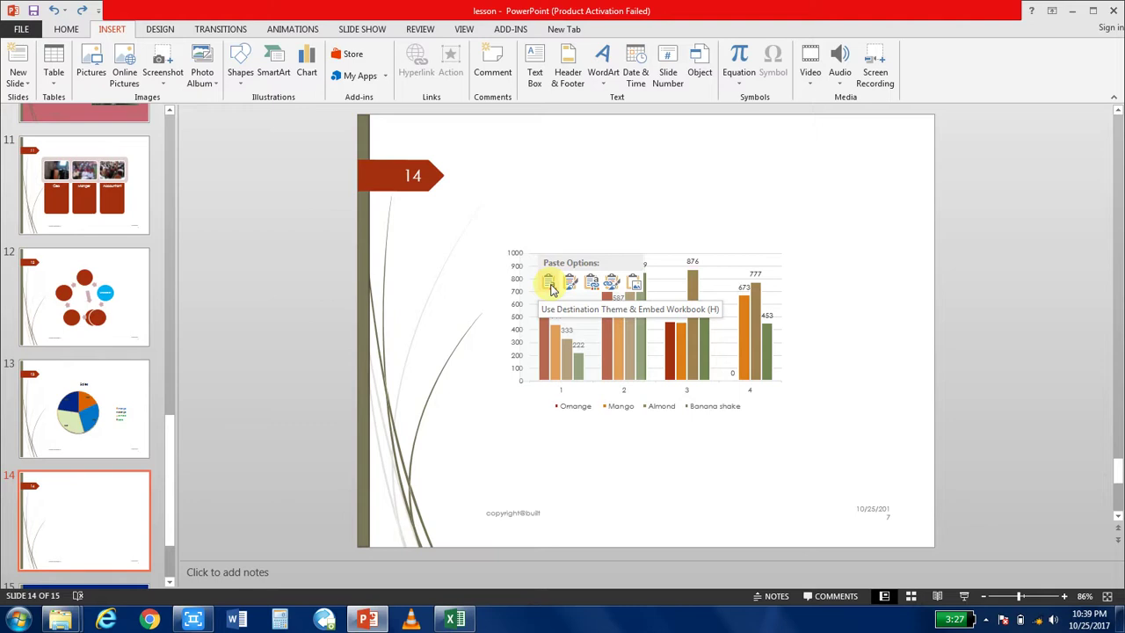
left_click(549, 283)
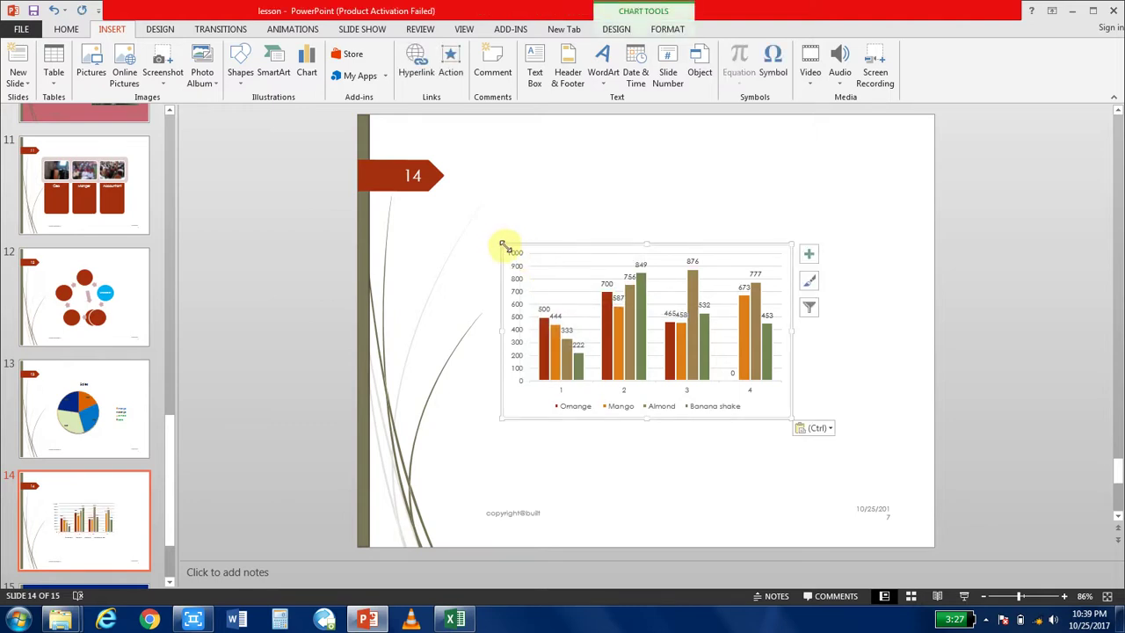
mouse_move(504, 248)
left_mouse_down()
mouse_move(538, 211)
mouse_move(536, 180)
mouse_move(605, 129)
left_mouse_up()
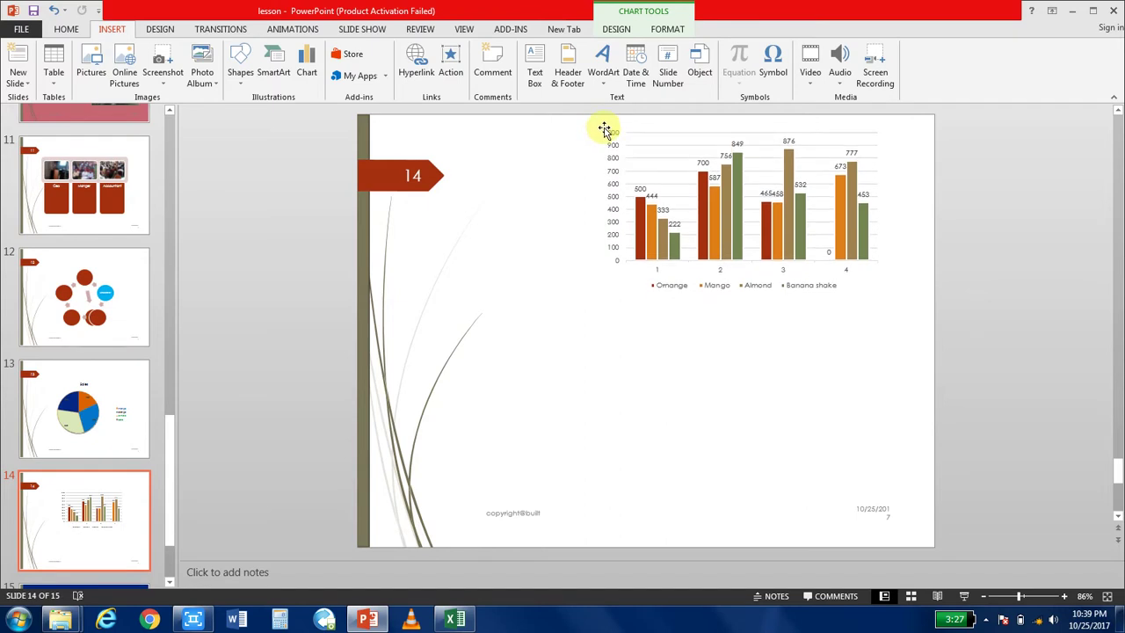
Paste a second chart with Keep Source Formatting & Embed Workbook and move it lower left
right_click(469, 338)
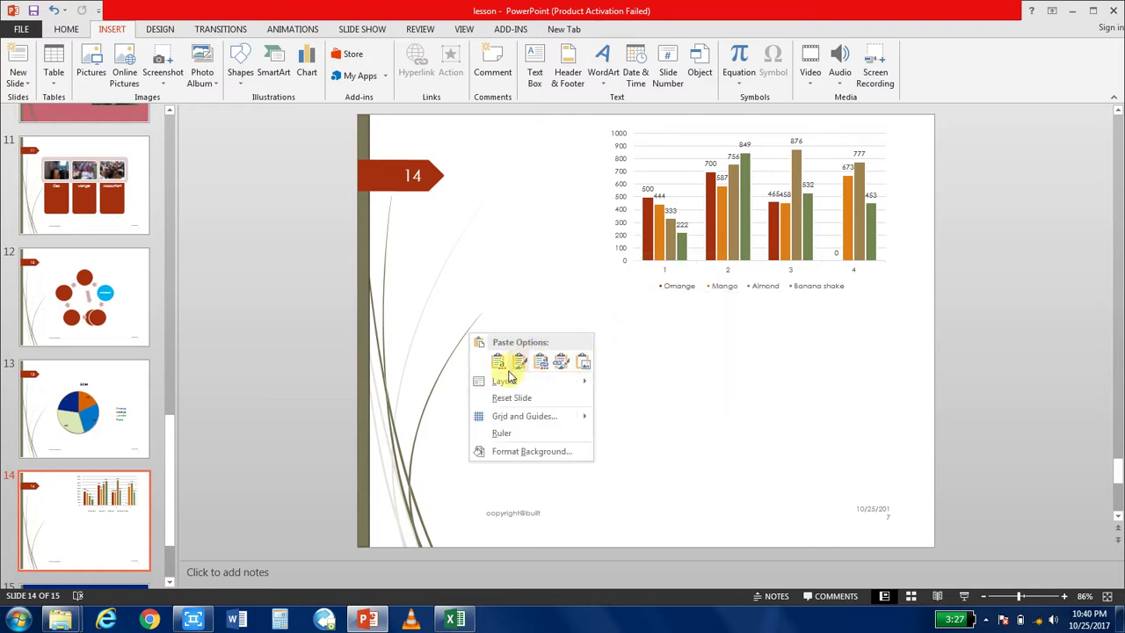
left_click(518, 363)
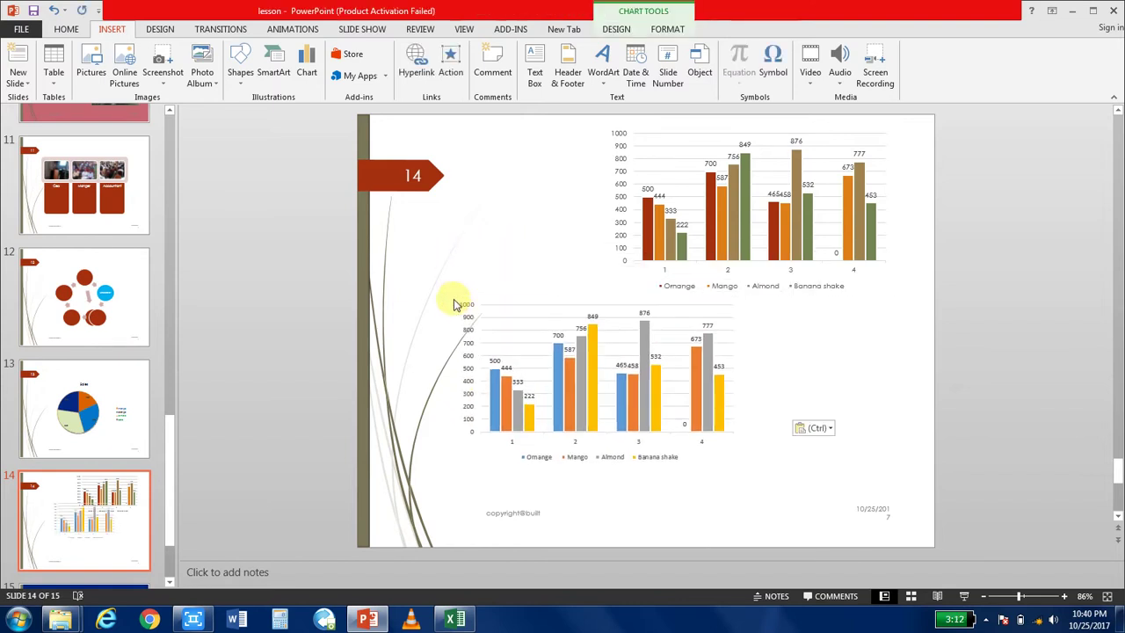
left_click_drag(503, 247, 442, 306)
Resize and move the Excel window aside to view the slide, then close the 'chart in excell' workbook
left_click(454, 620)
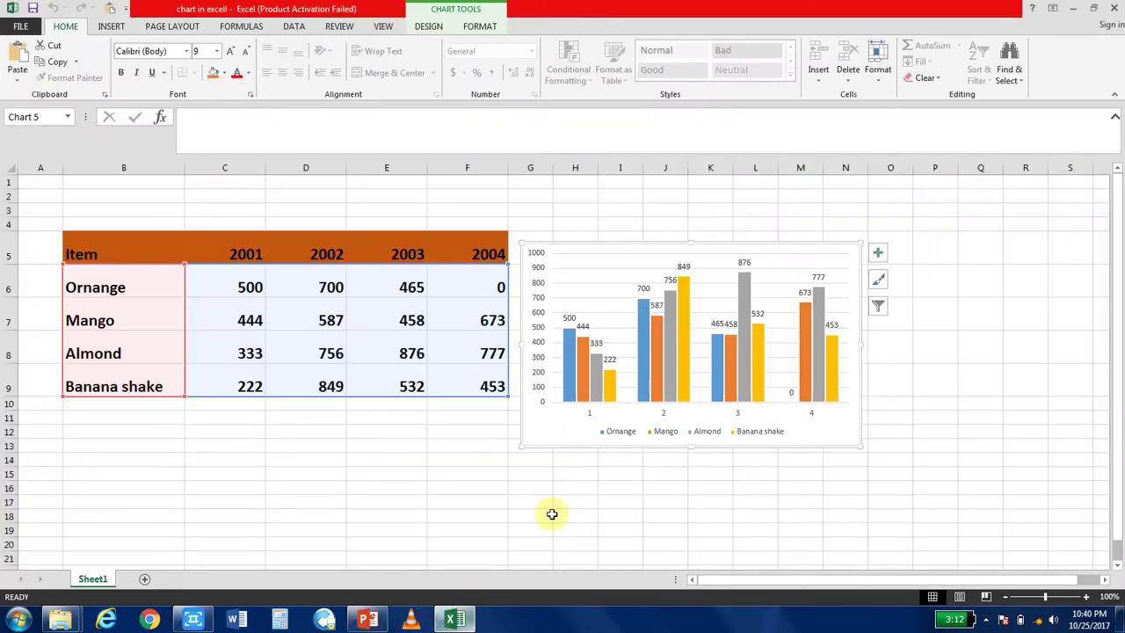
left_click(1097, 9)
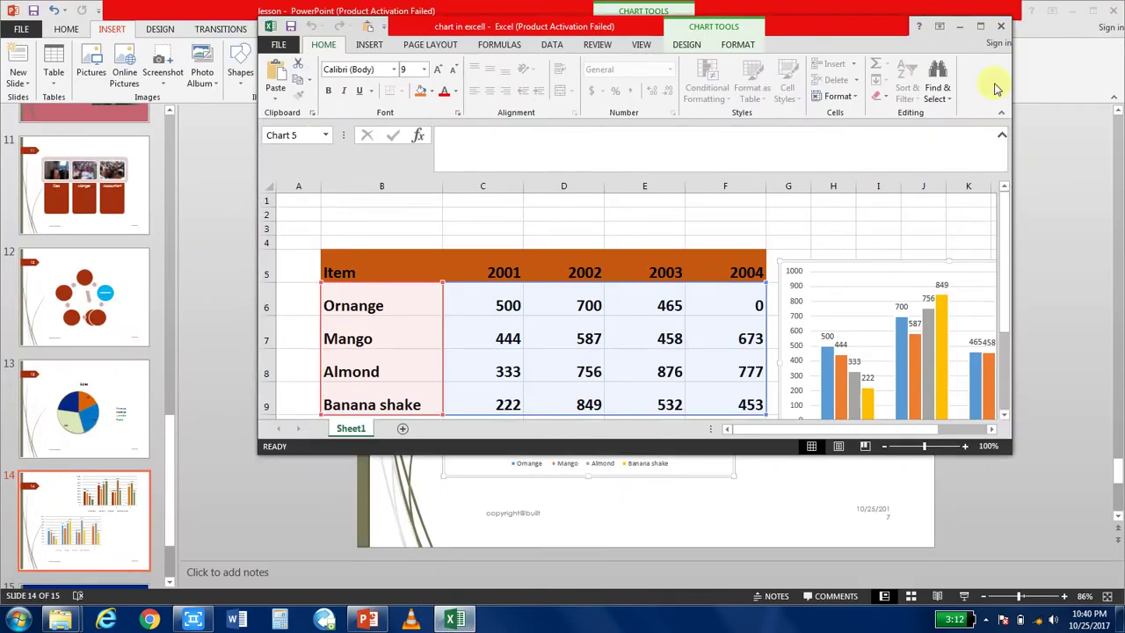
left_click_drag(1011, 143, 806, 184)
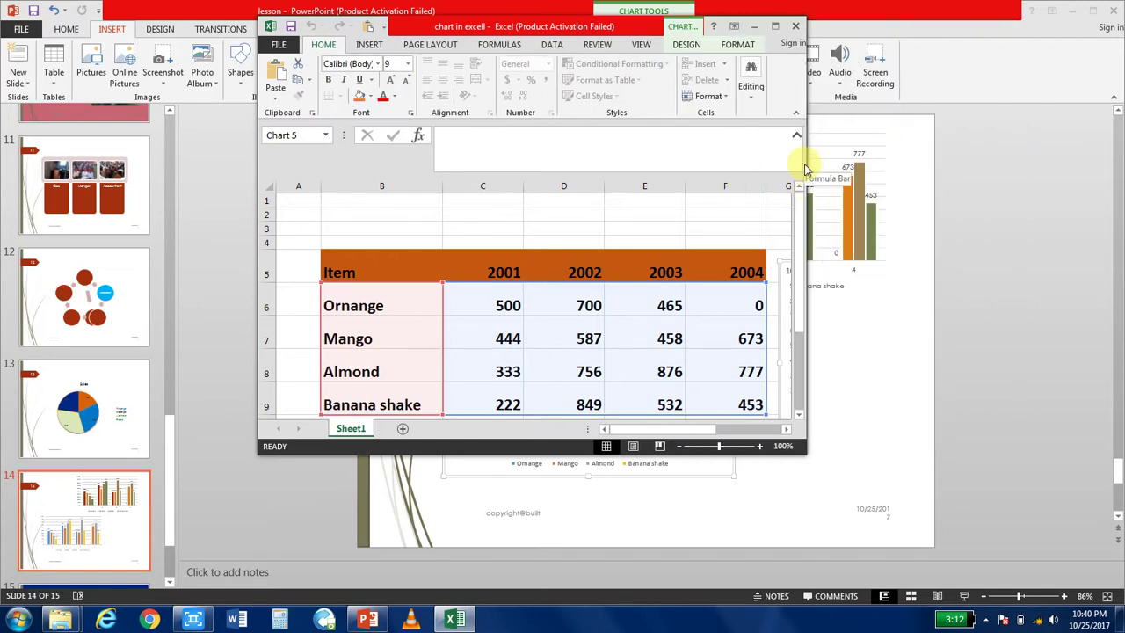
left_click_drag(692, 429, 778, 429)
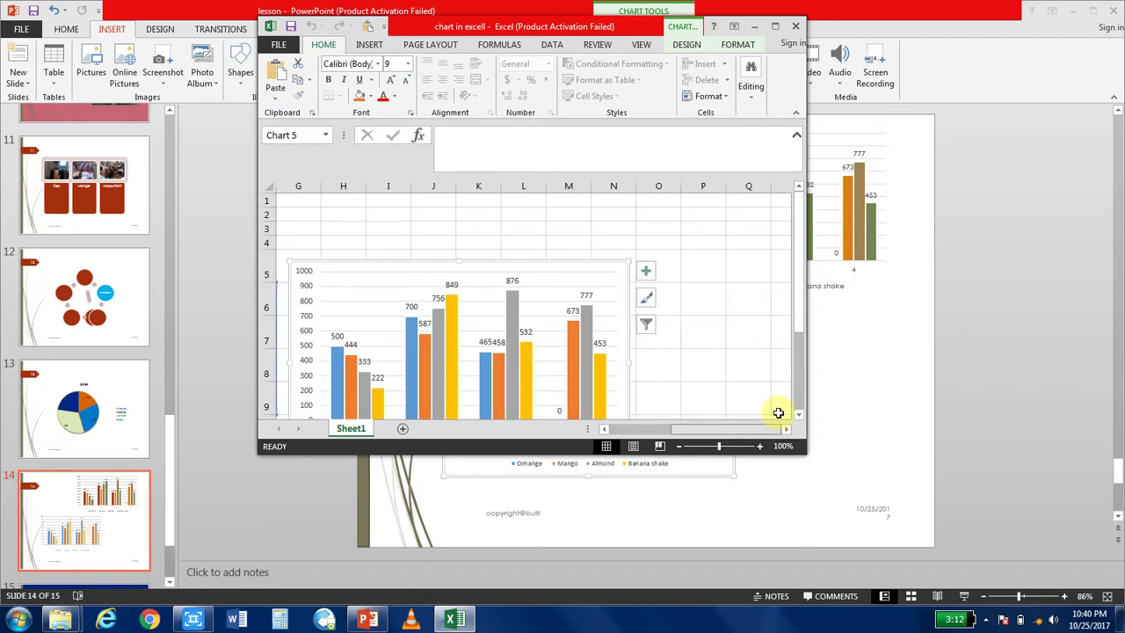
scroll(798, 284, "down", 1)
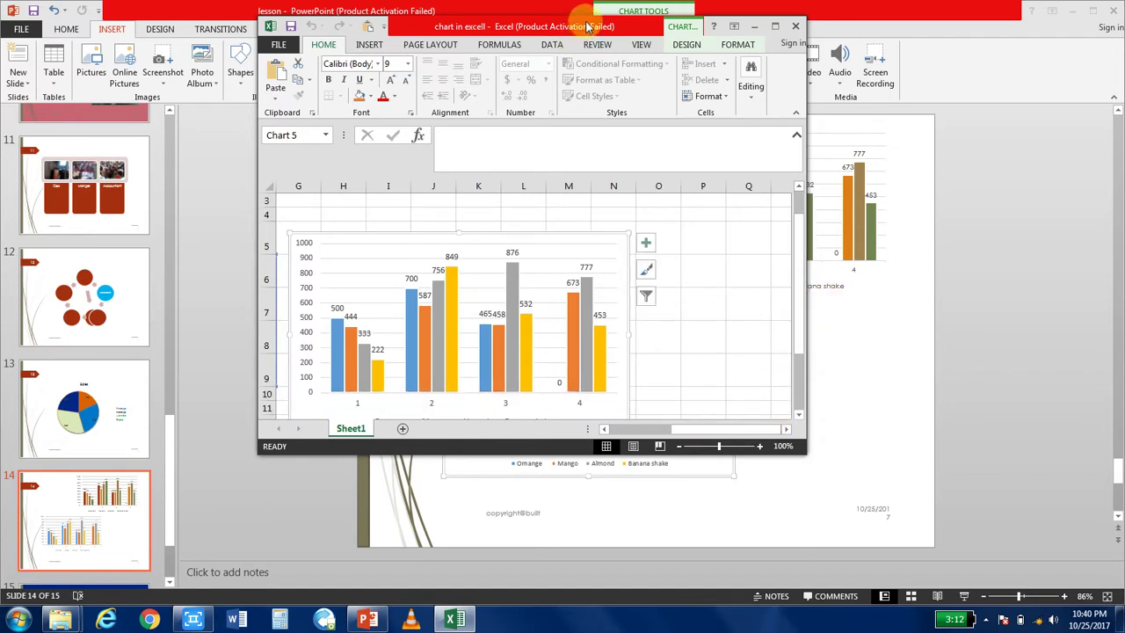
left_click_drag(581, 26, 288, 87)
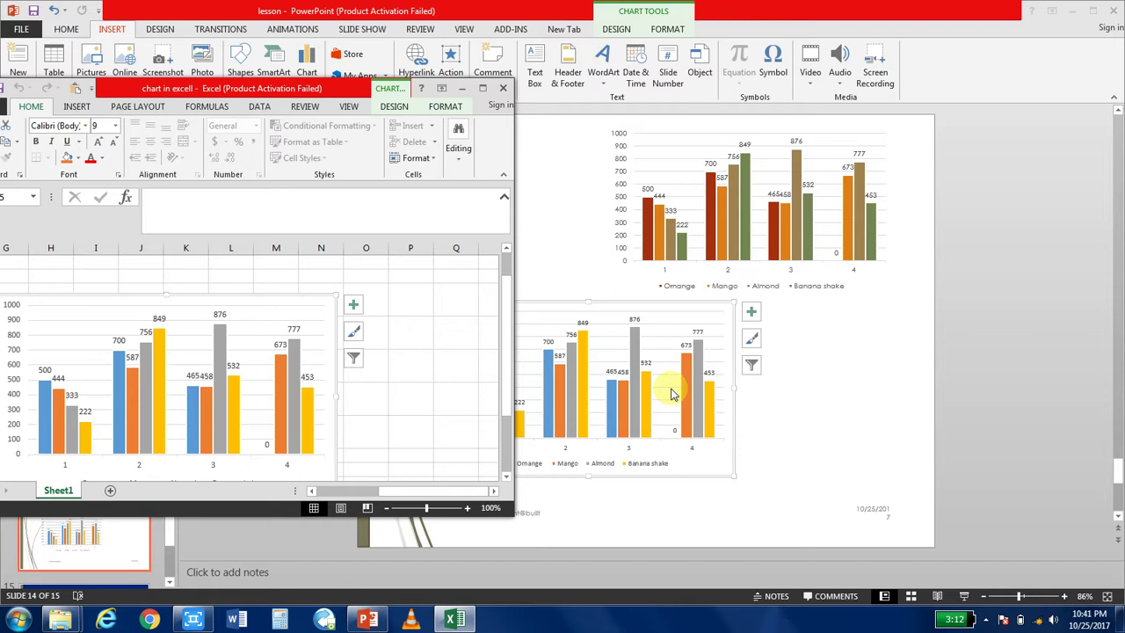
left_click(503, 87)
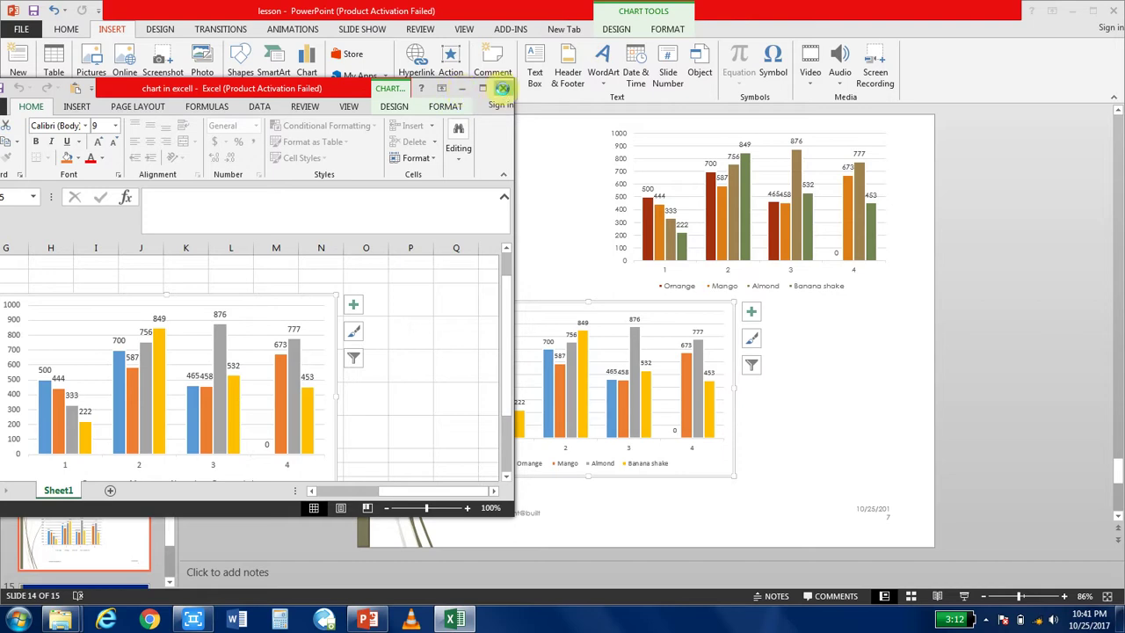
Paste the copied chart onto slide 14 as a Picture and move it to the top-left
right_click(800, 379)
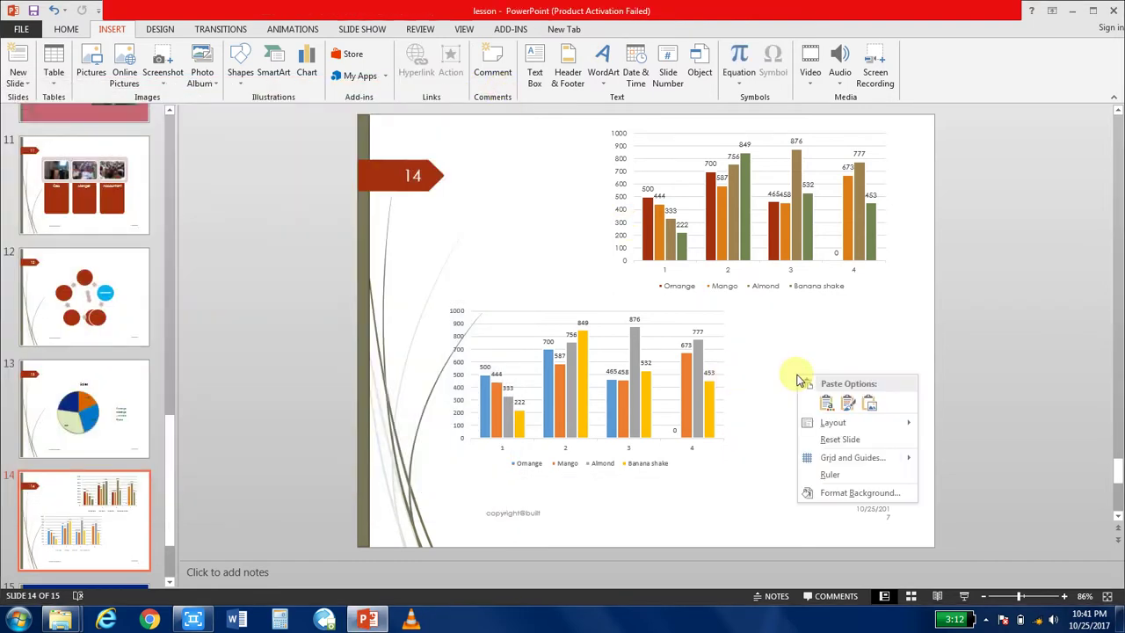
left_click(870, 405)
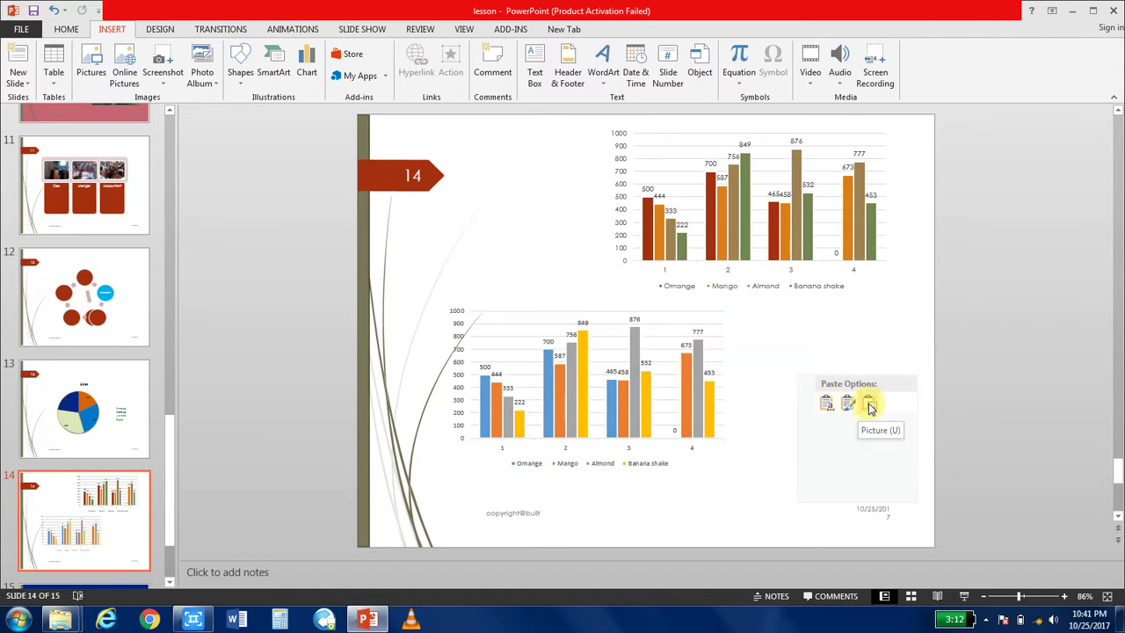
left_click(870, 406)
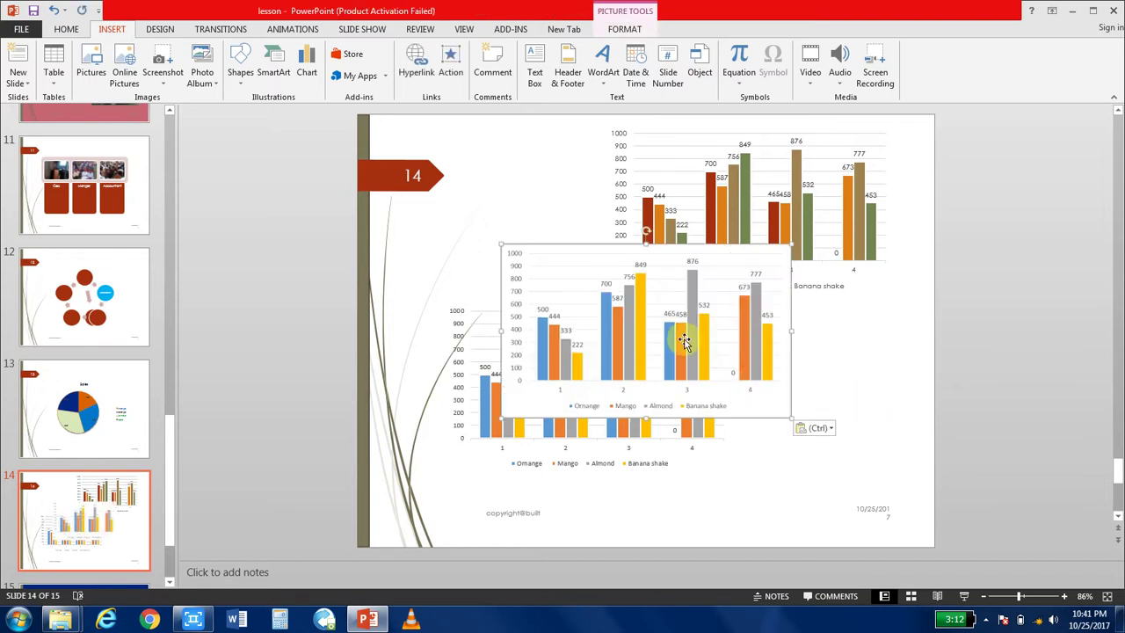
left_click_drag(640, 281, 403, 155)
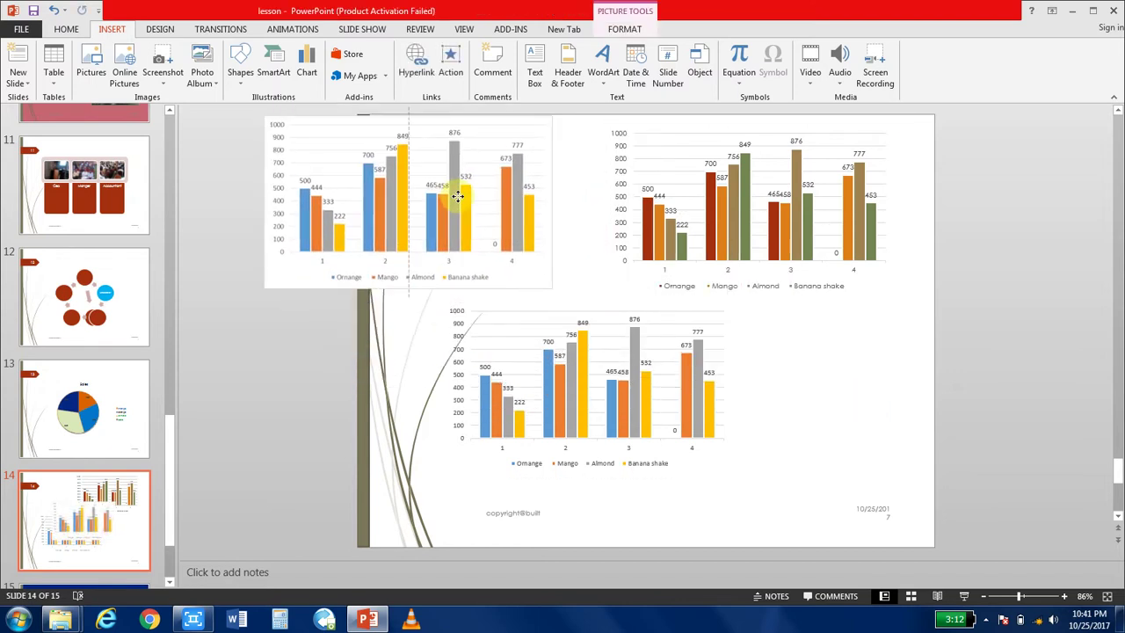
Move the chart picture down to the left side of slide 14
left_click(582, 324)
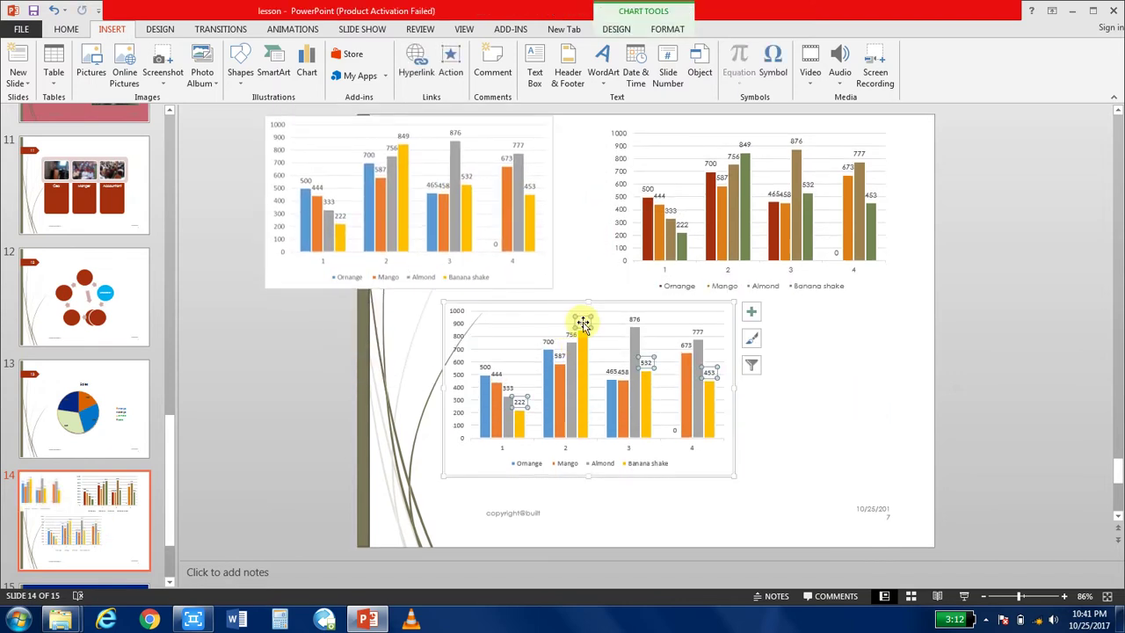
left_click(512, 187)
left_click_drag(514, 181, 533, 219)
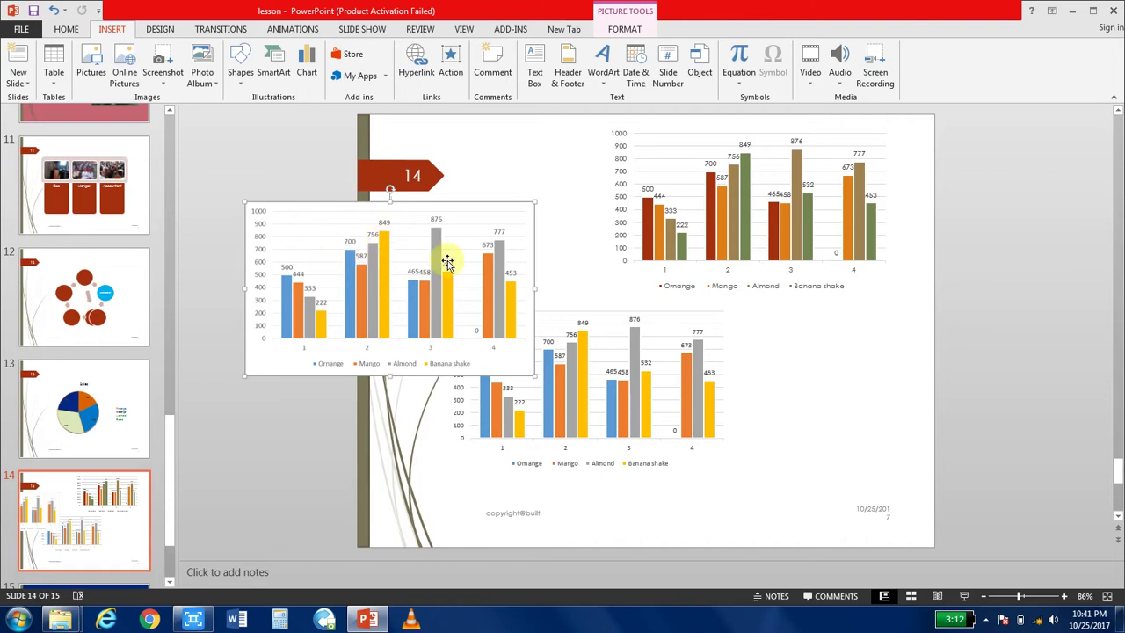
Compare both embedded charts' Chart Elements lists with the static chart picture
left_click(633, 334)
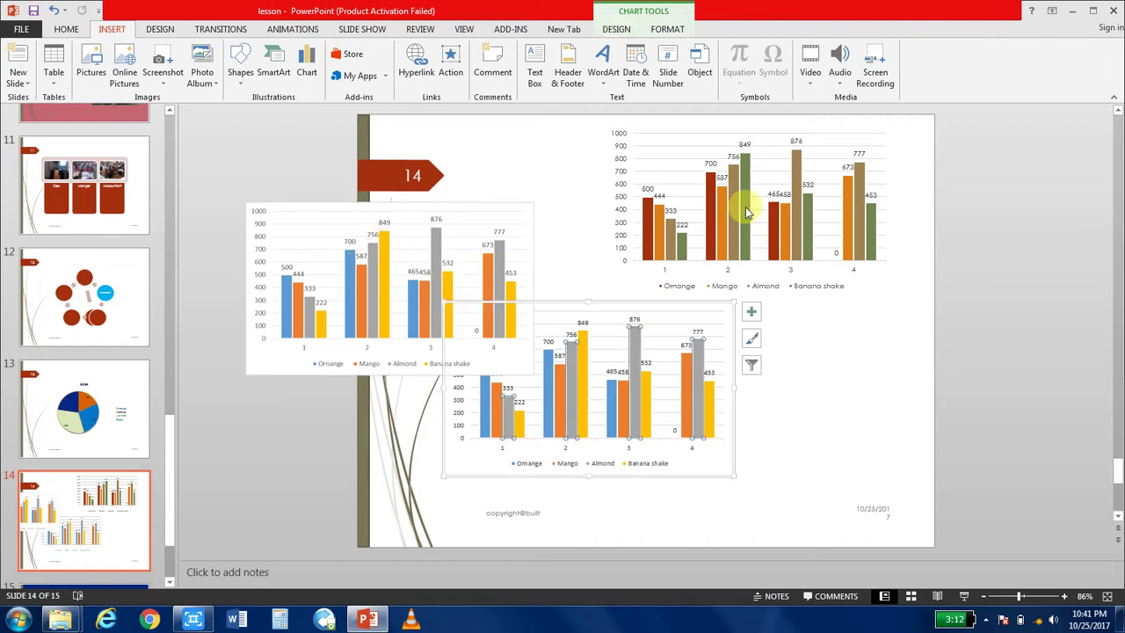
left_click(746, 201)
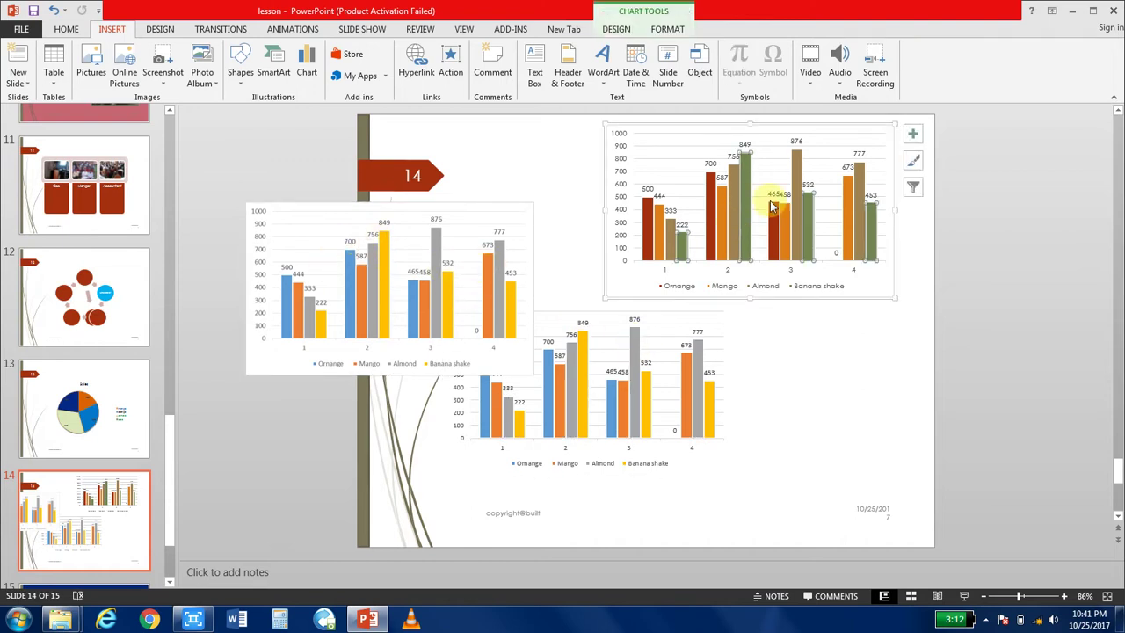
left_click(914, 136)
left_click(813, 406)
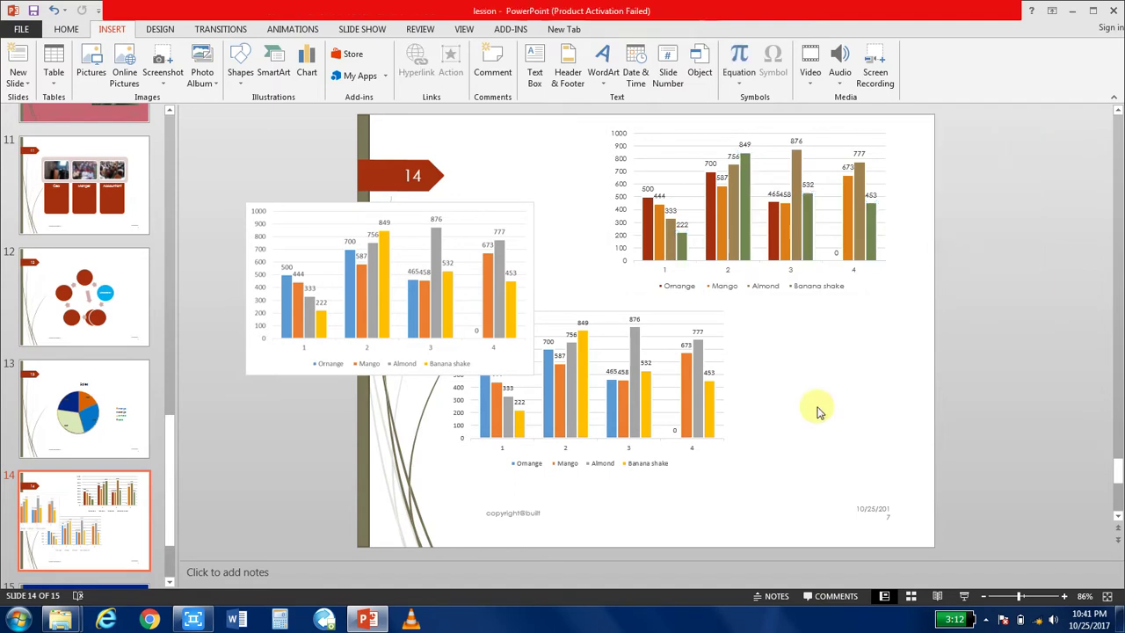
left_click(701, 369)
left_click(748, 311)
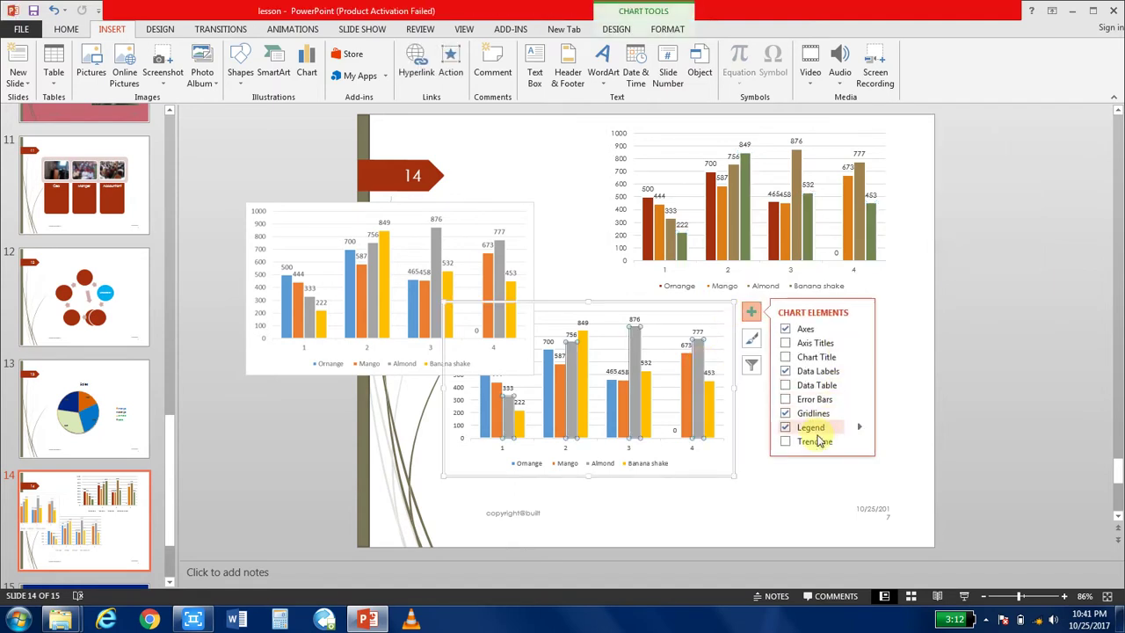
left_click(807, 470)
left_click(452, 297)
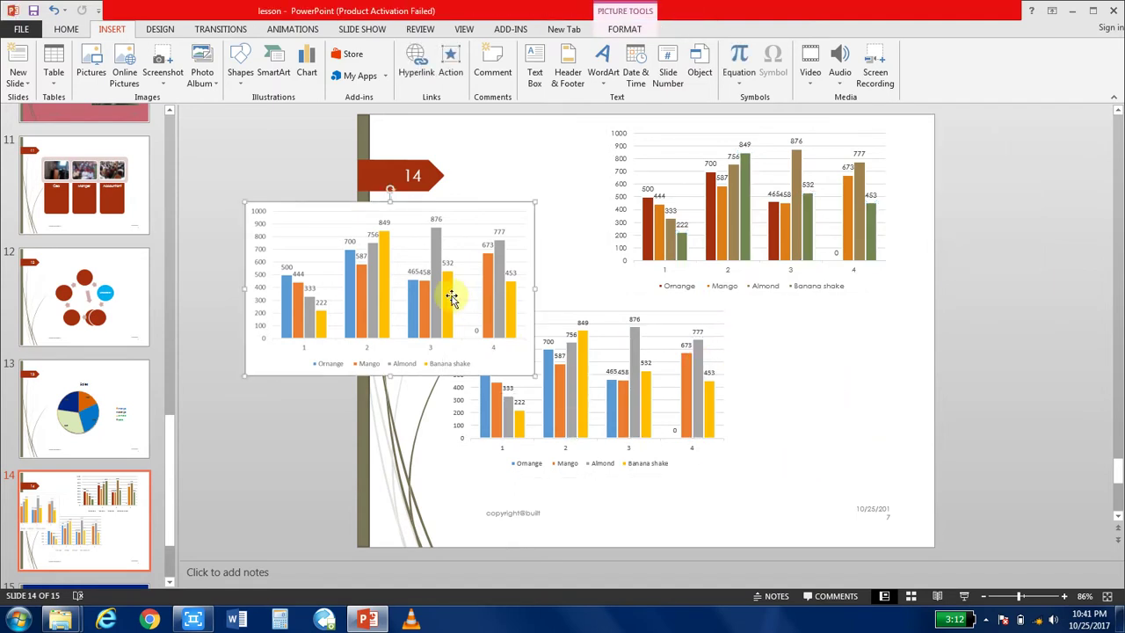